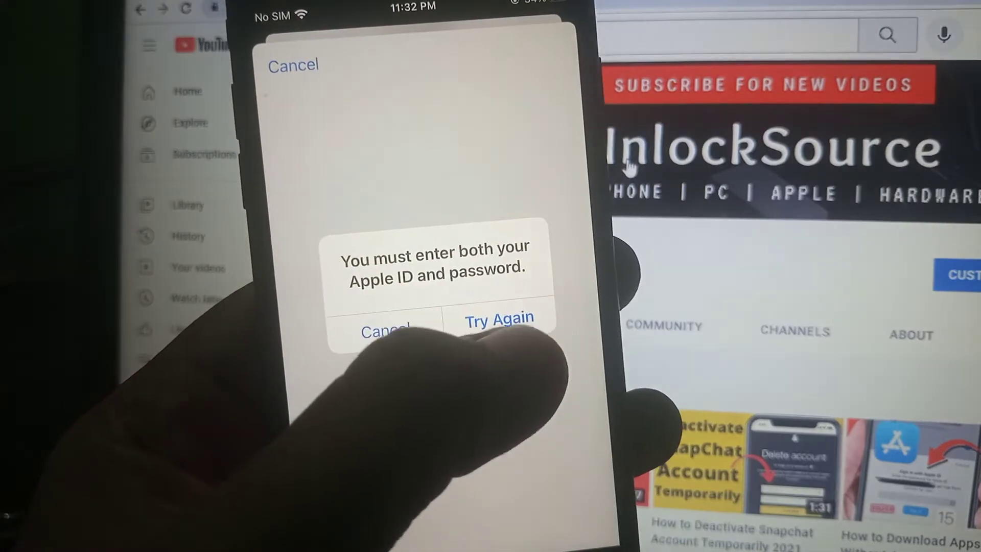
Dismiss the Apple ID/password error, enter the account password and sign in.
click(398, 326)
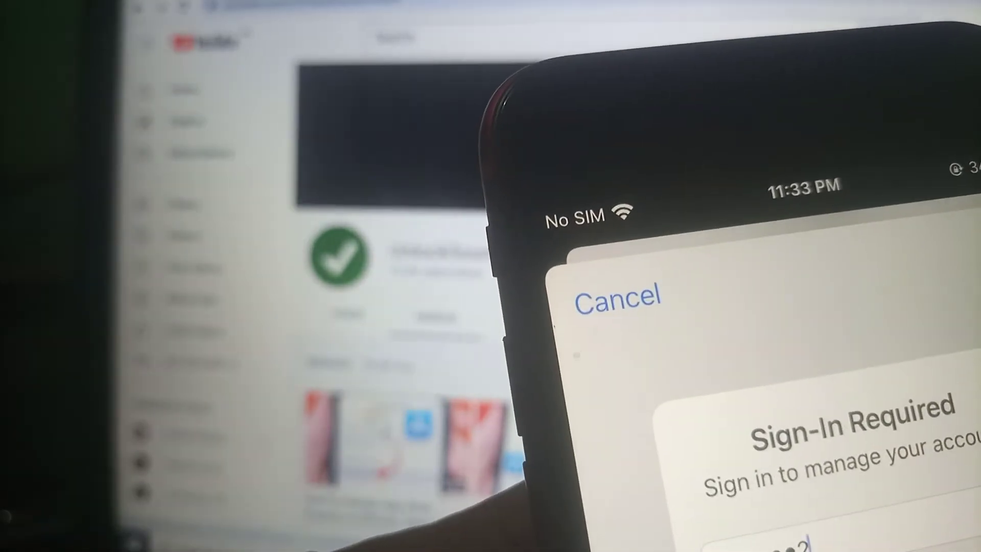
text(5)
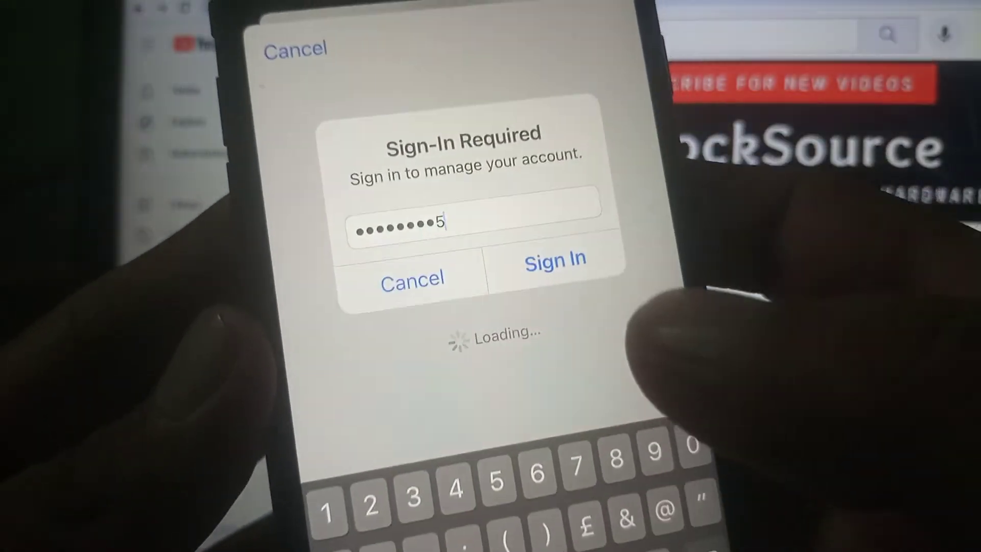
click(589, 172)
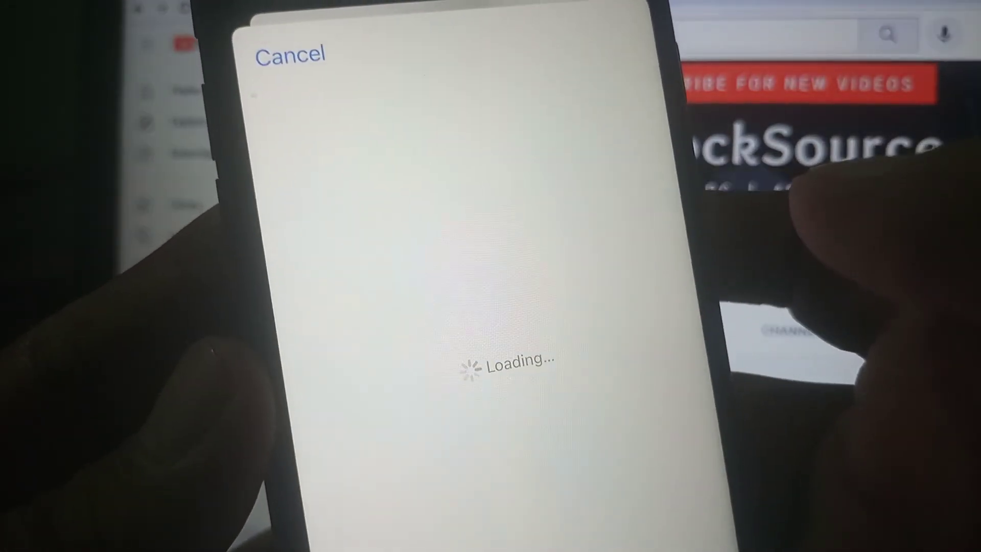